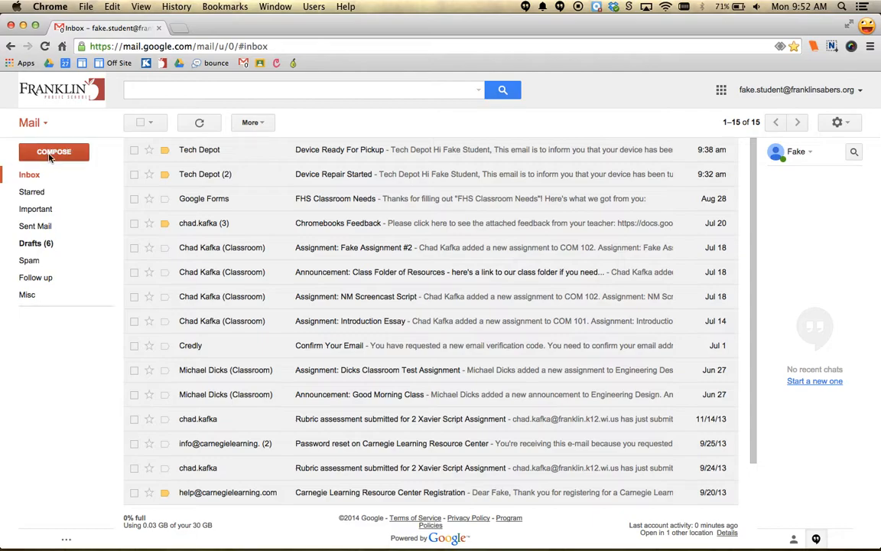
# Start a new email and look up the teacher's surname among the suggested recipients
pyautogui.click(50, 154)
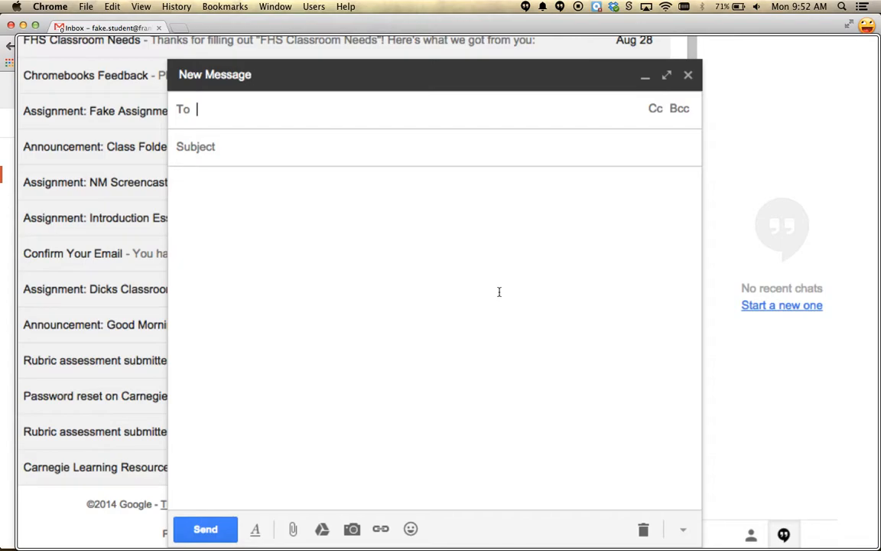
pyautogui.write('fassb')
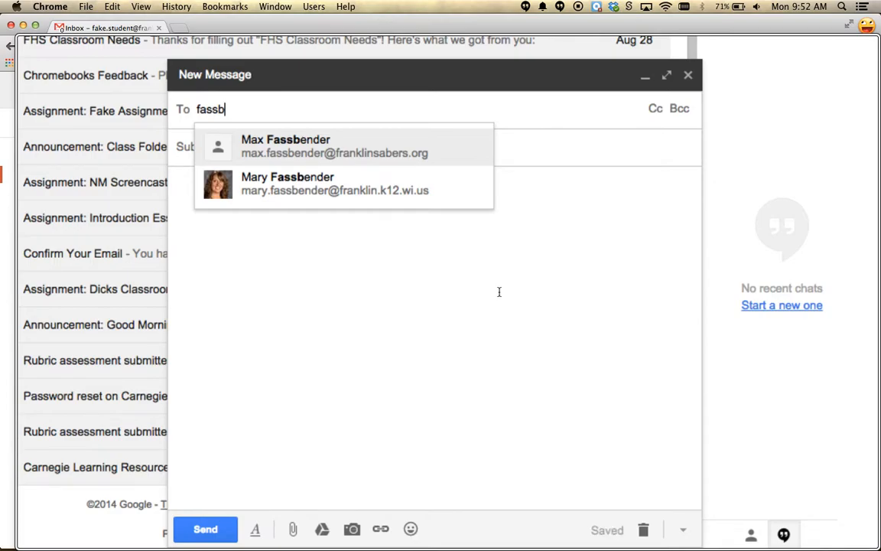
pyautogui.scroll(3, 498, 291)
pyautogui.hscroll(-2, 448, 294)
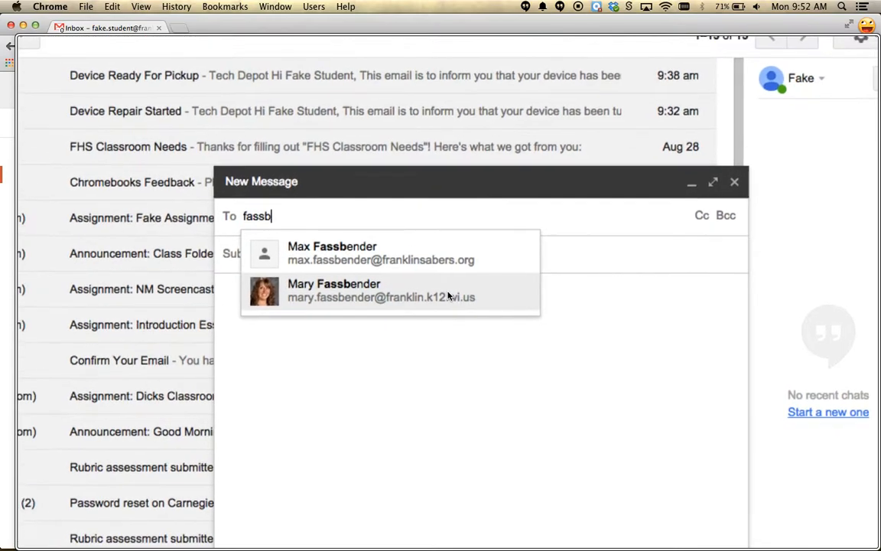
pyautogui.scroll(3, 448, 294)
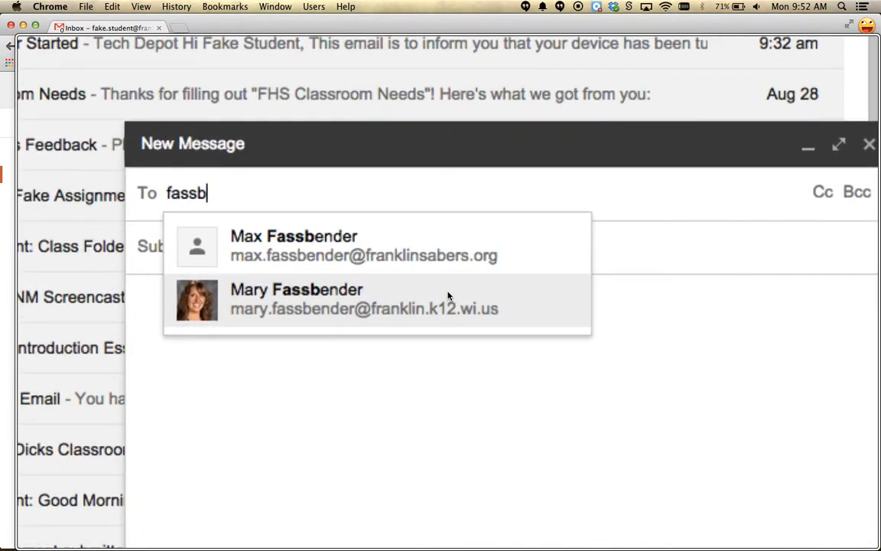
pyautogui.hscroll(-3, 448, 293)
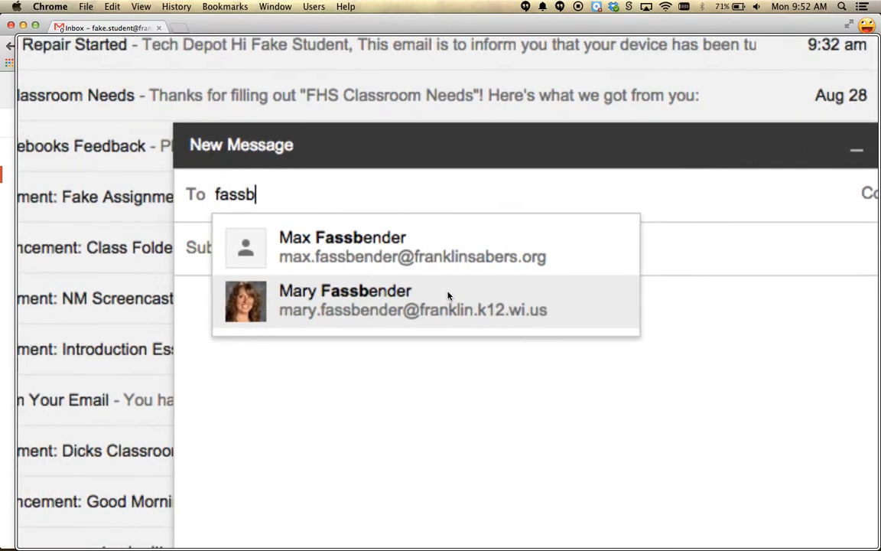
pyautogui.scroll(4, 448, 294)
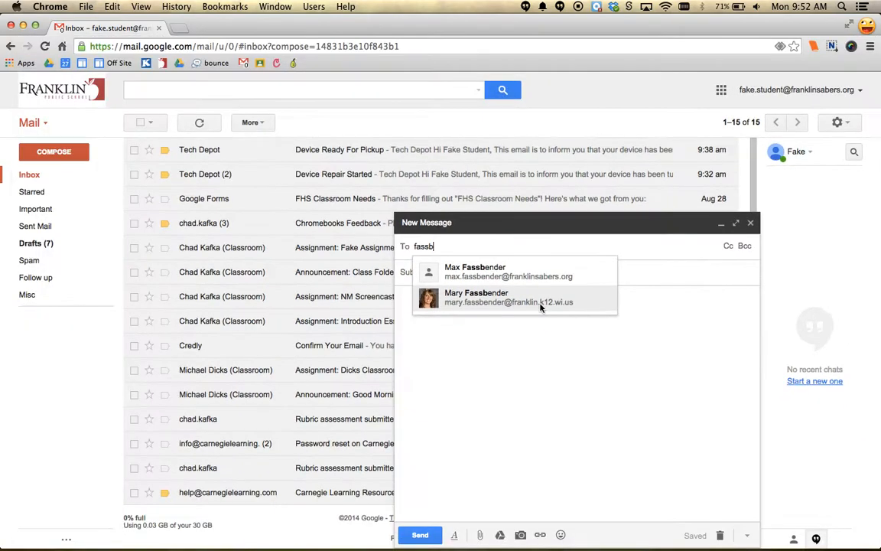
# Clear the recipient entry and enter "Question about my quiz" as the message subject
pyautogui.press('super+a')
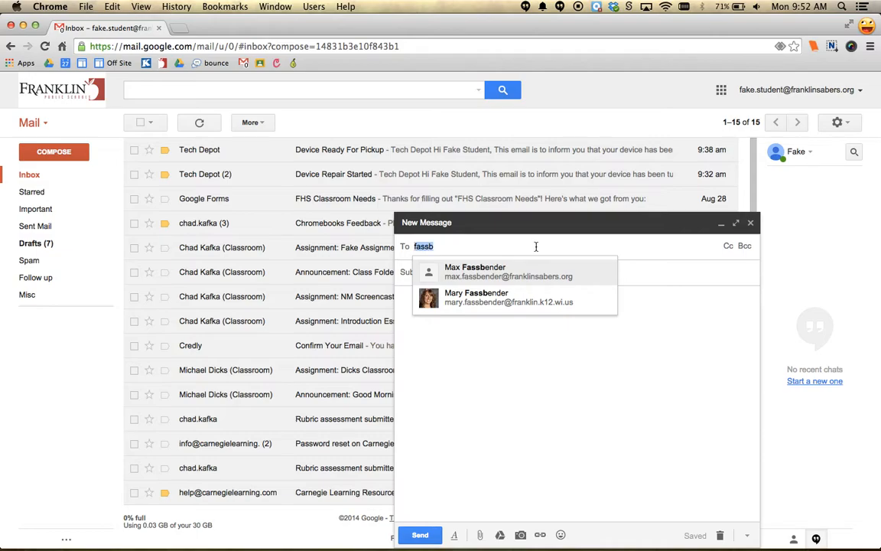
pyautogui.press('BackSpace')
pyautogui.click(493, 270)
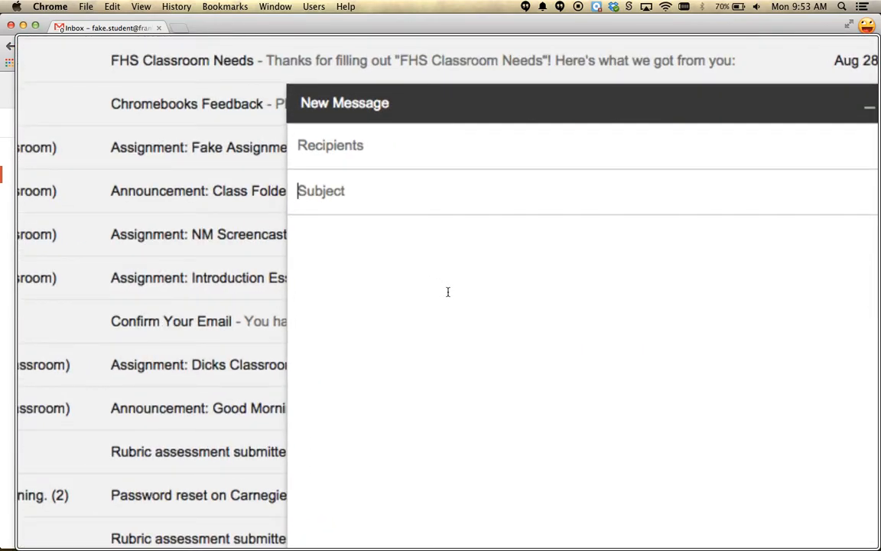
pyautogui.write('Question about my quiz')
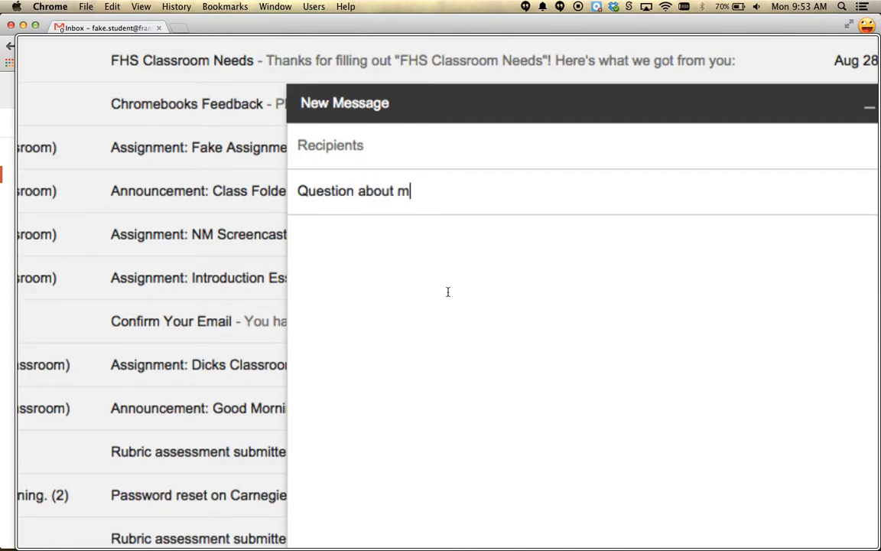
# Look up the teacher's surname again, add the teacher's staff address as recipient, and place the cursor in the message body
pyautogui.hotkey('shift', 'Tab')
pyautogui.write('fassb')
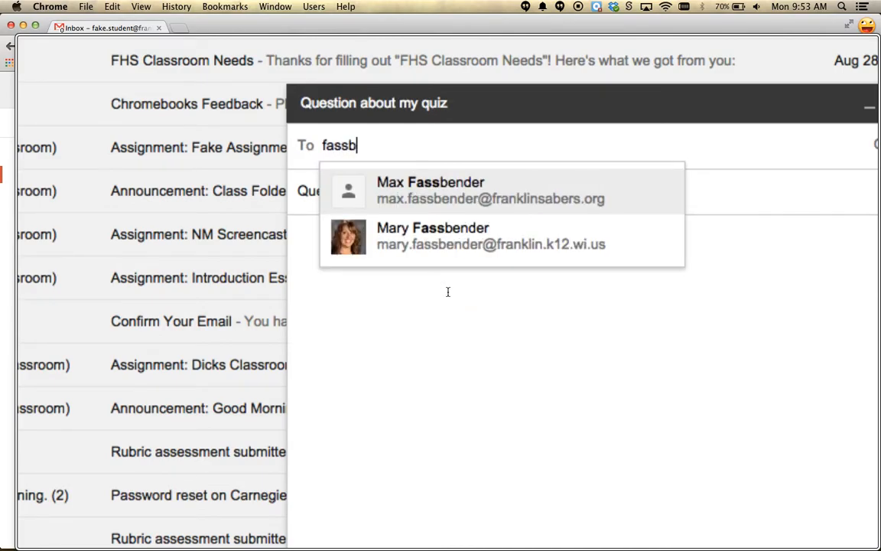
pyautogui.press('Down')
pyautogui.press('Return')
pyautogui.click(448, 292)
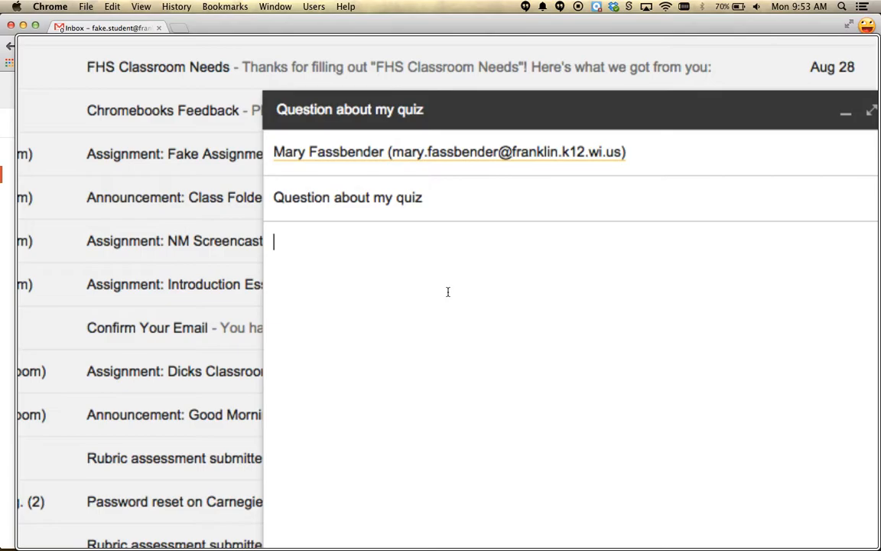
# Show the formatting options for the message and look through the background and text color choices without picking one
pyautogui.scroll(-5, 448, 293)
pyautogui.scroll(-3, 448, 292)
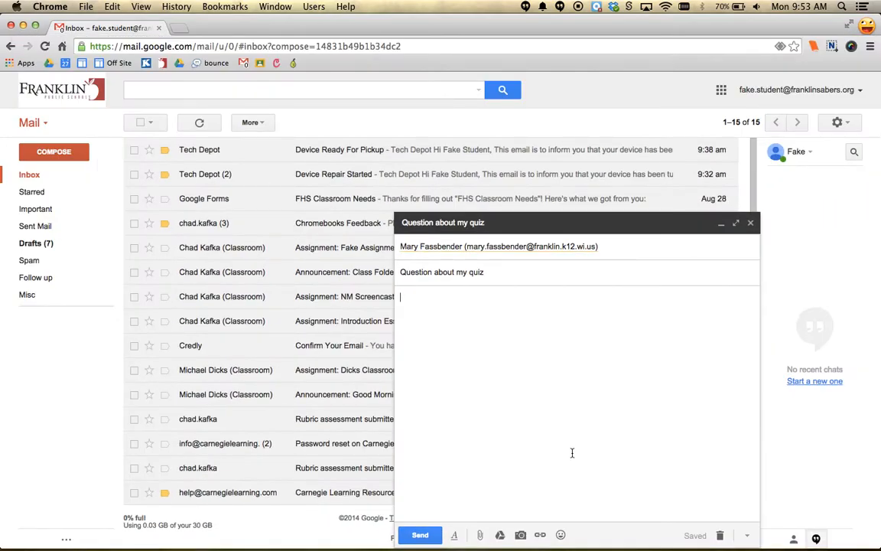
pyautogui.scroll(3, 571, 482)
pyautogui.scroll(5, 570, 483)
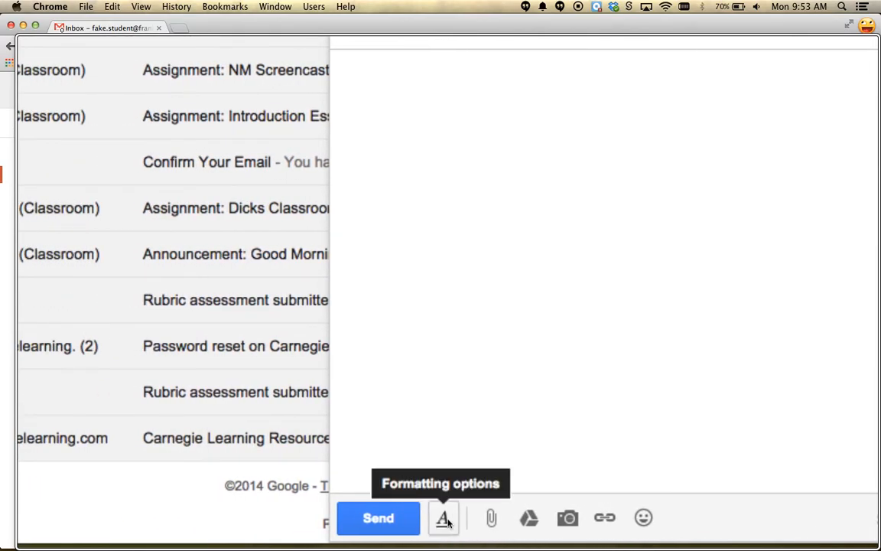
pyautogui.click(444, 519)
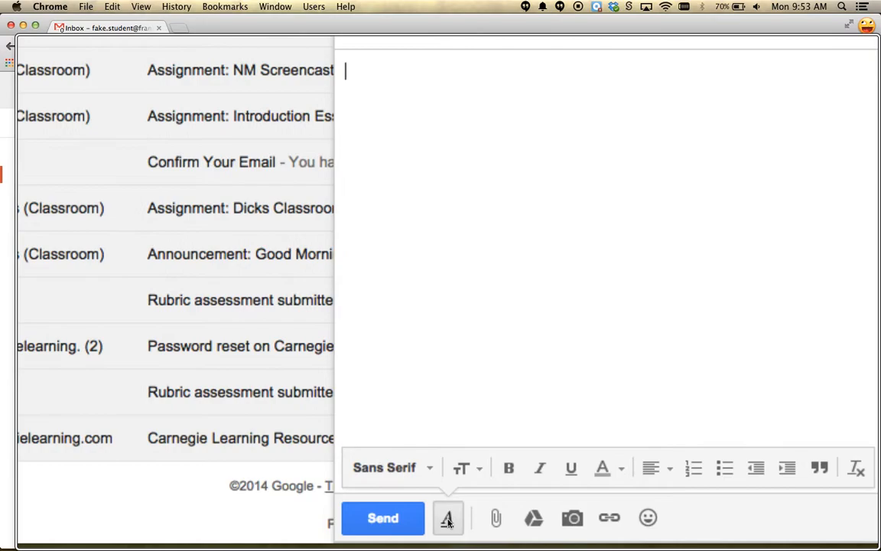
pyautogui.hscroll(3, 448, 521)
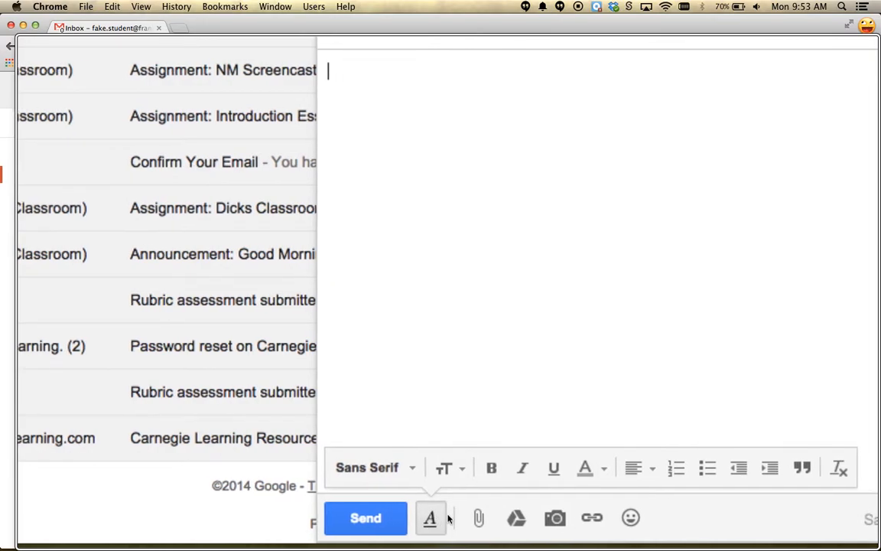
pyautogui.hscroll(-1, 448, 473)
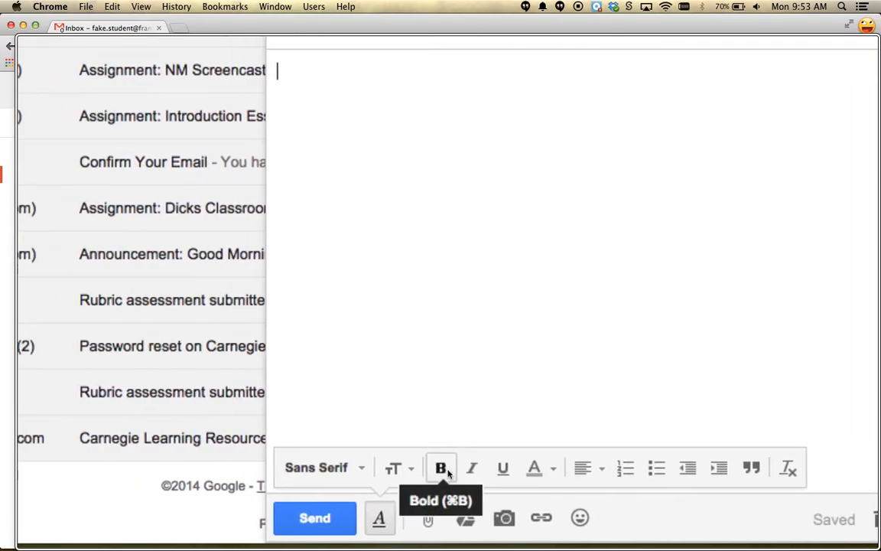
pyautogui.hscroll(1, 448, 472)
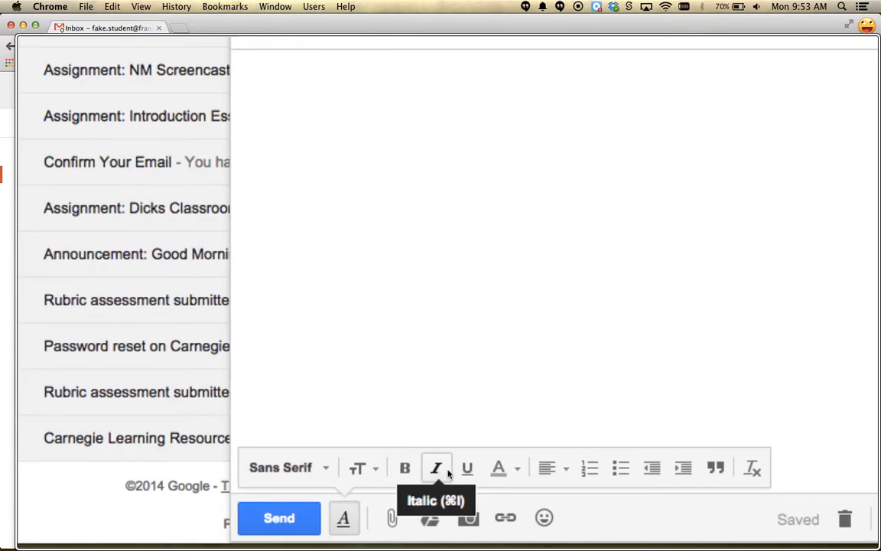
pyautogui.hscroll(2, 447, 473)
pyautogui.click(447, 471)
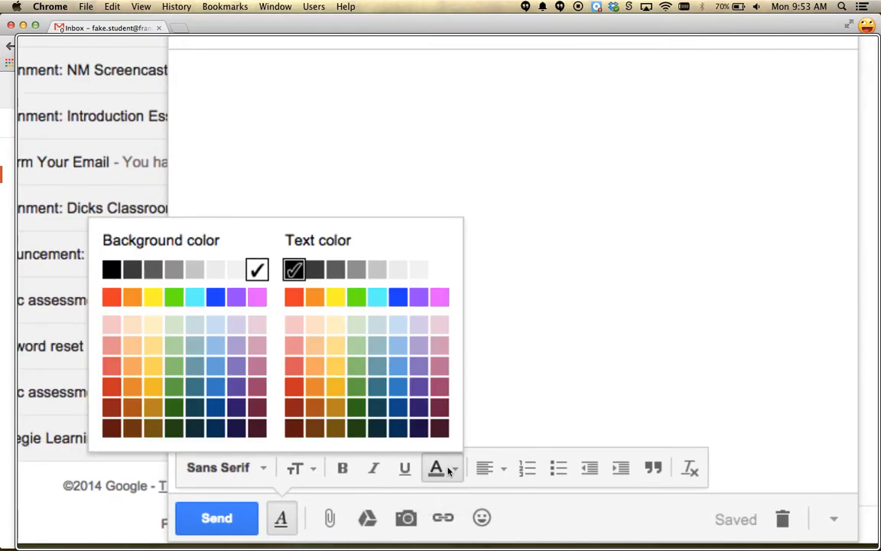
pyautogui.click(448, 470)
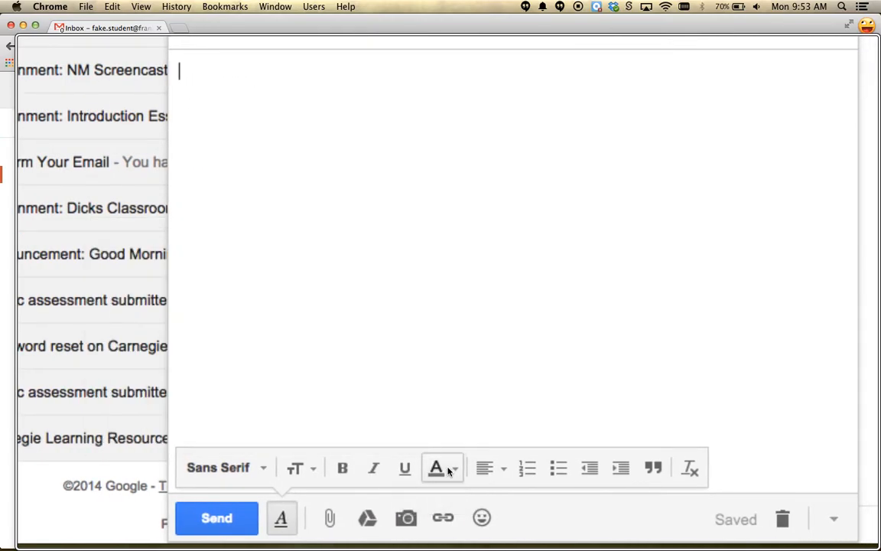
# Start a numbered list in the message body and switch it to a bulleted list
pyautogui.hscroll(2, 447, 470)
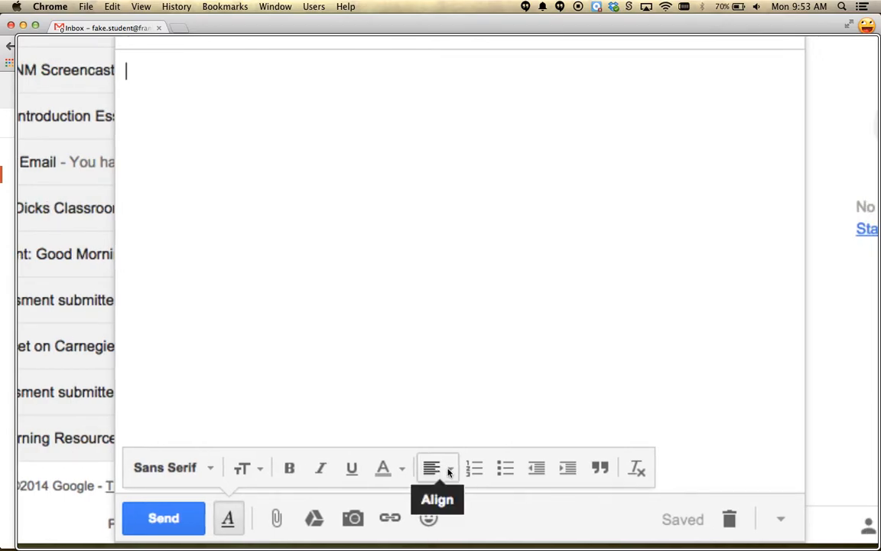
pyautogui.hscroll(1, 448, 472)
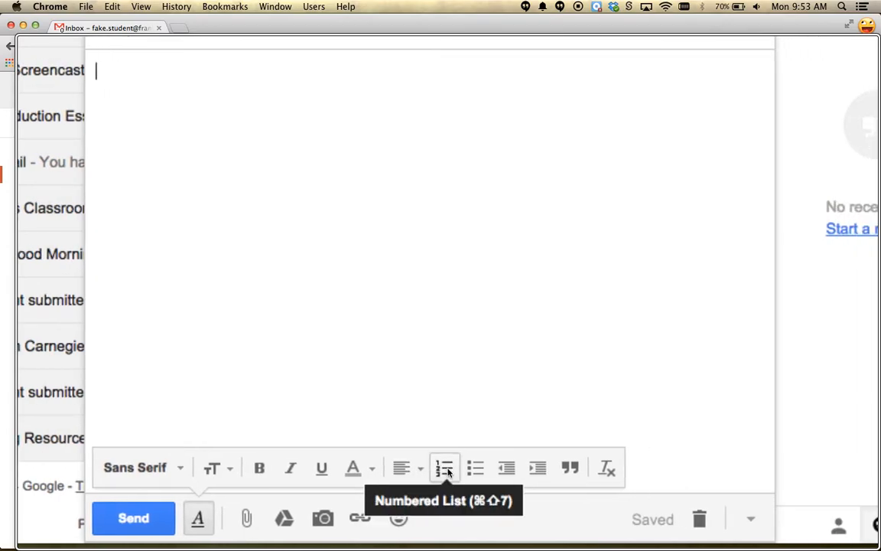
pyautogui.click(447, 470)
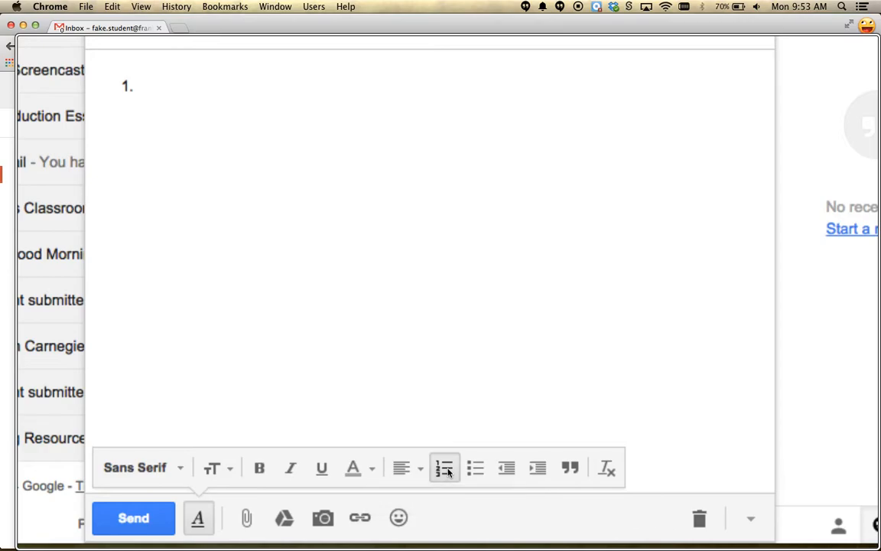
pyautogui.hscroll(1, 448, 470)
pyautogui.click(450, 470)
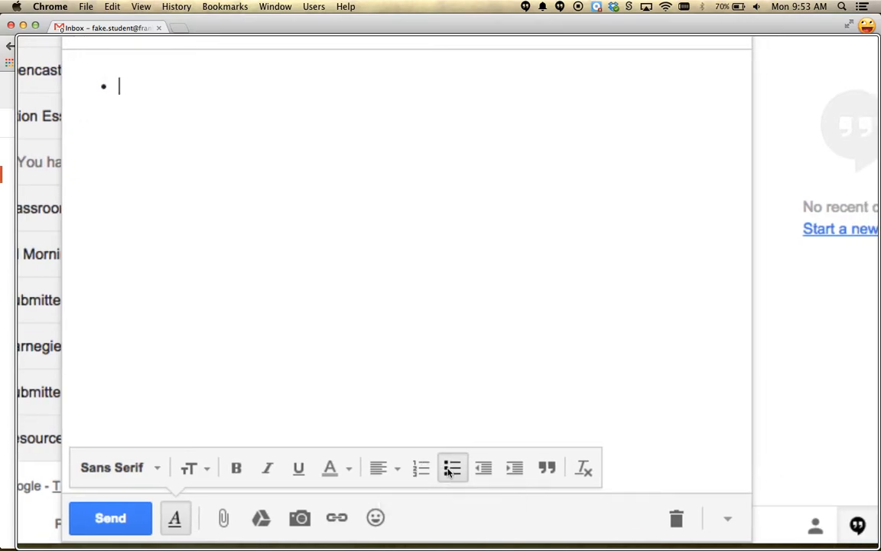
pyautogui.hscroll(1, 448, 470)
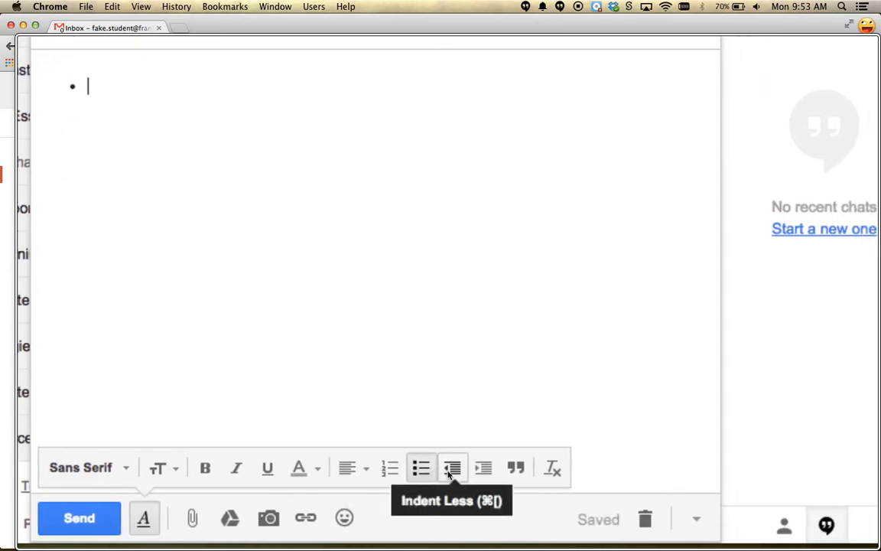
pyautogui.hscroll(2, 449, 474)
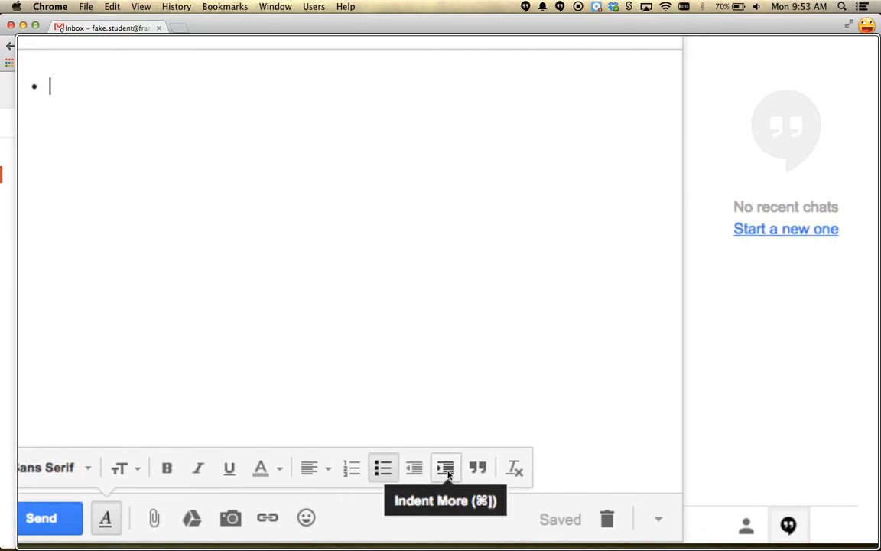
# Examine the available fonts and text sizes without changing them, and return to the message body
pyautogui.hscroll(-3, 449, 474)
pyautogui.hscroll(-10, 448, 471)
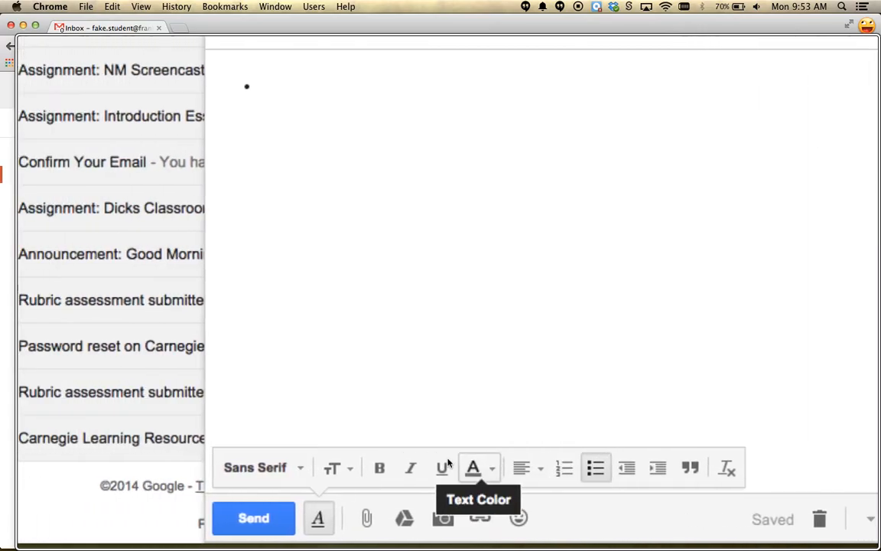
pyautogui.click(444, 468)
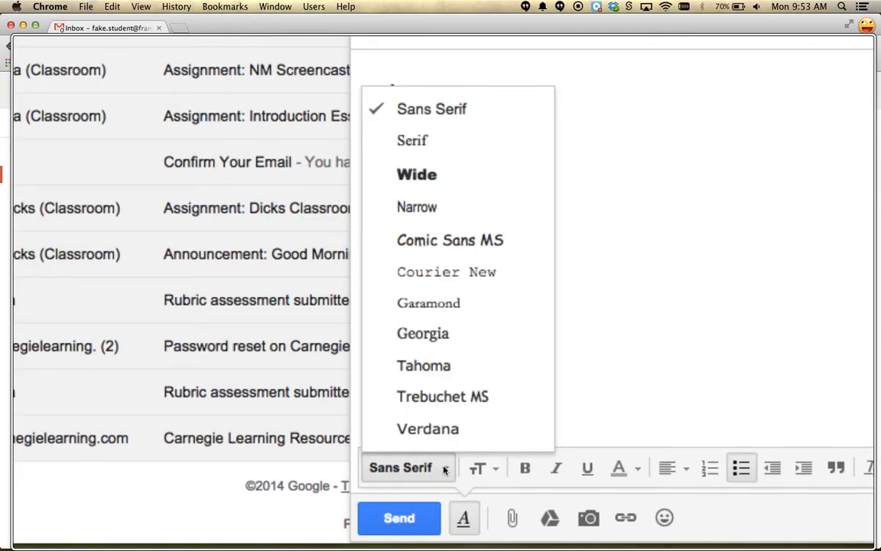
pyautogui.hscroll(3, 444, 470)
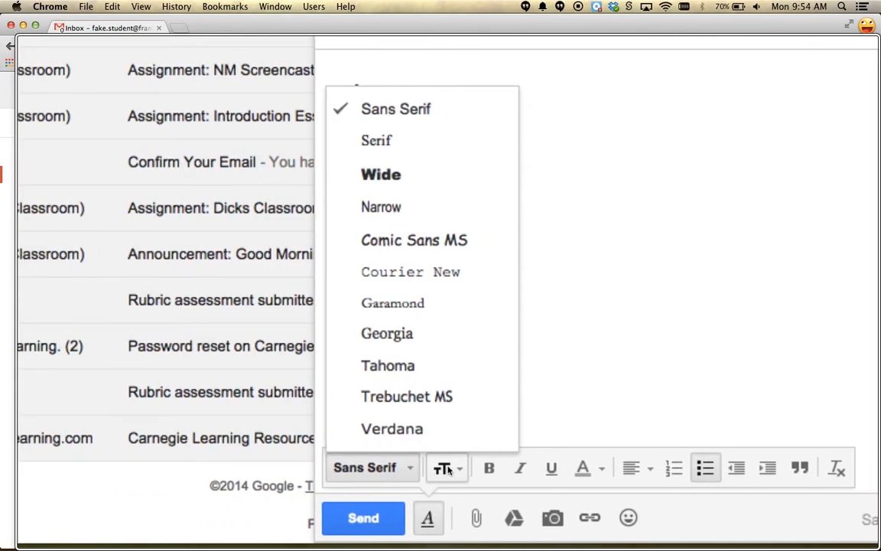
pyautogui.click(448, 470)
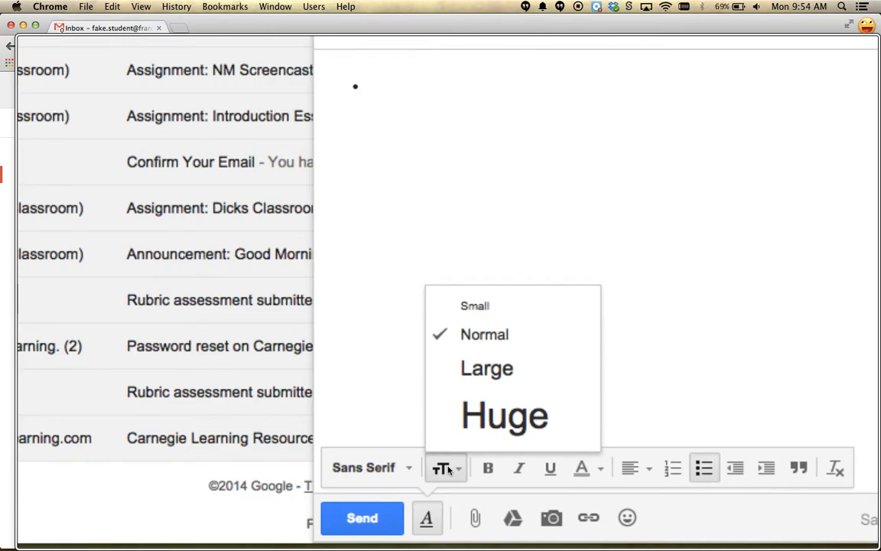
pyautogui.hscroll(1, 448, 469)
pyautogui.hscroll(1, 448, 469)
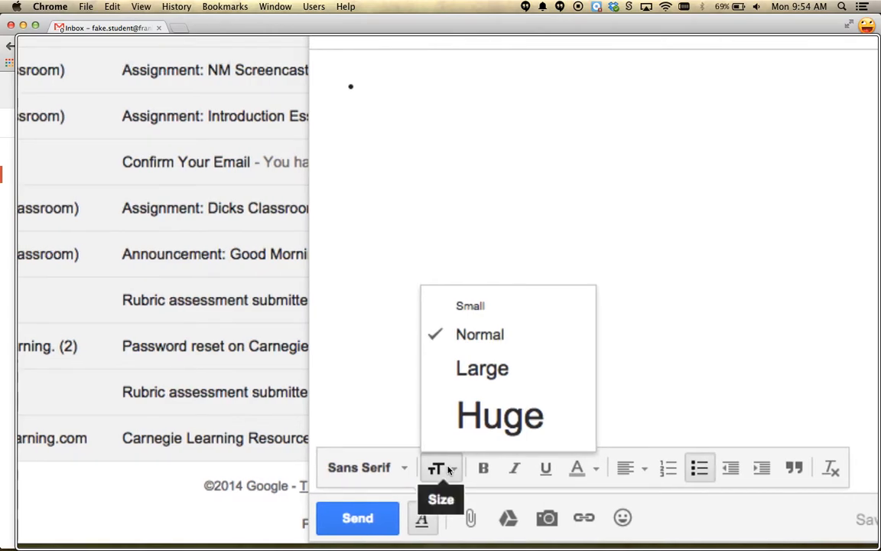
pyautogui.hscroll(5, 448, 470)
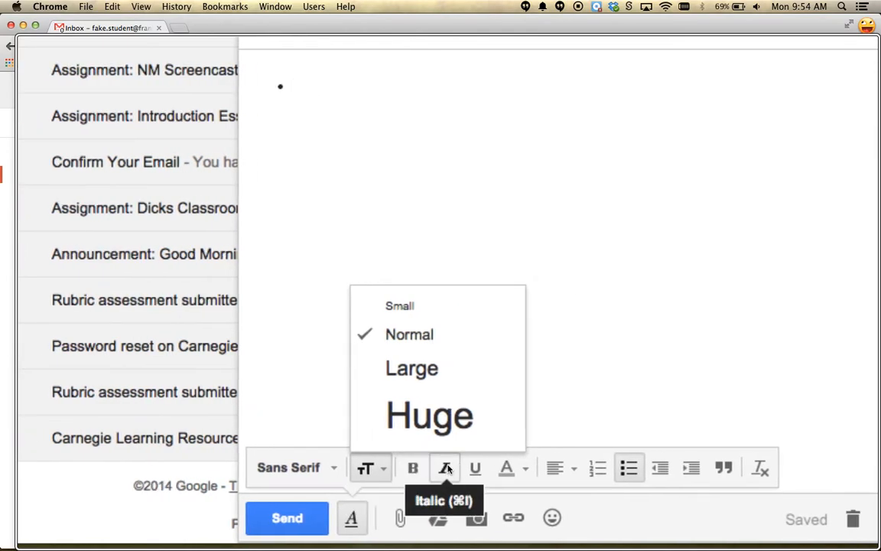
pyautogui.hscroll(3, 448, 469)
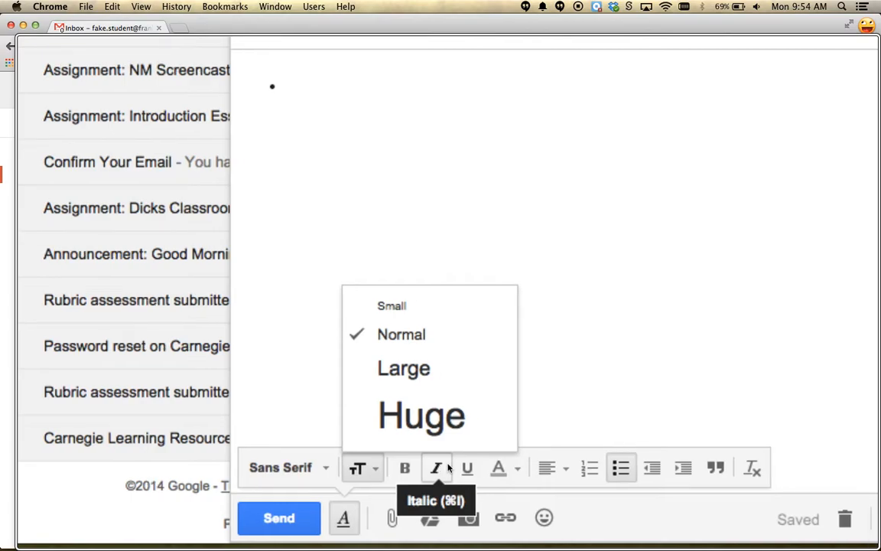
pyautogui.scroll(4, 448, 291)
pyautogui.click(448, 292)
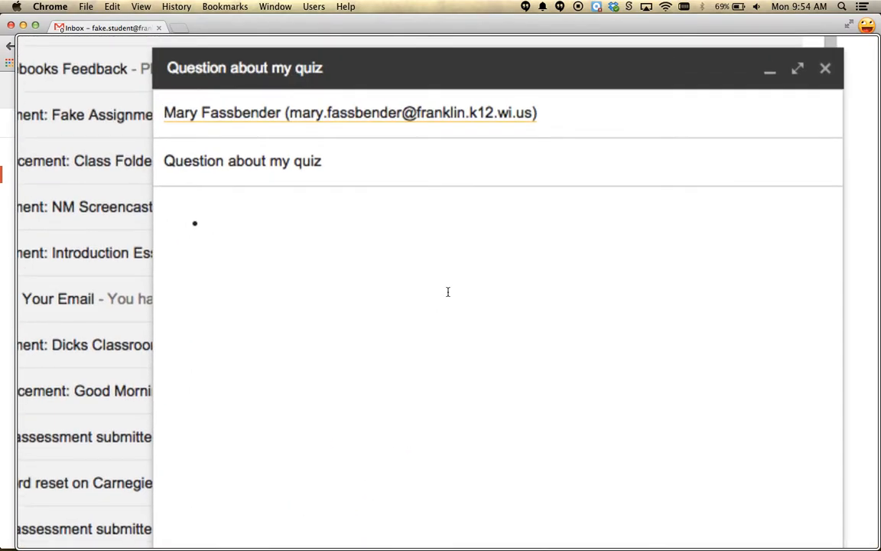
pyautogui.scroll(-5, 448, 291)
pyautogui.hscroll(12, 448, 291)
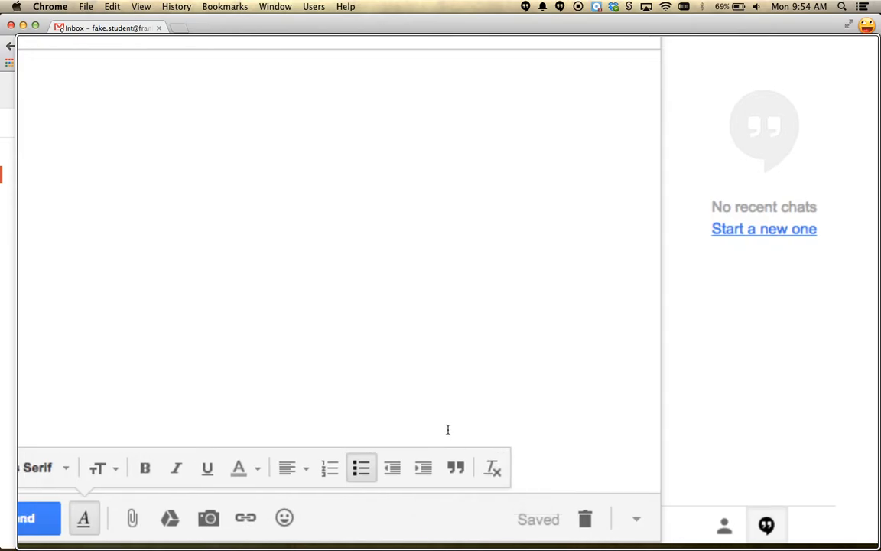
pyautogui.hscroll(-10, 448, 429)
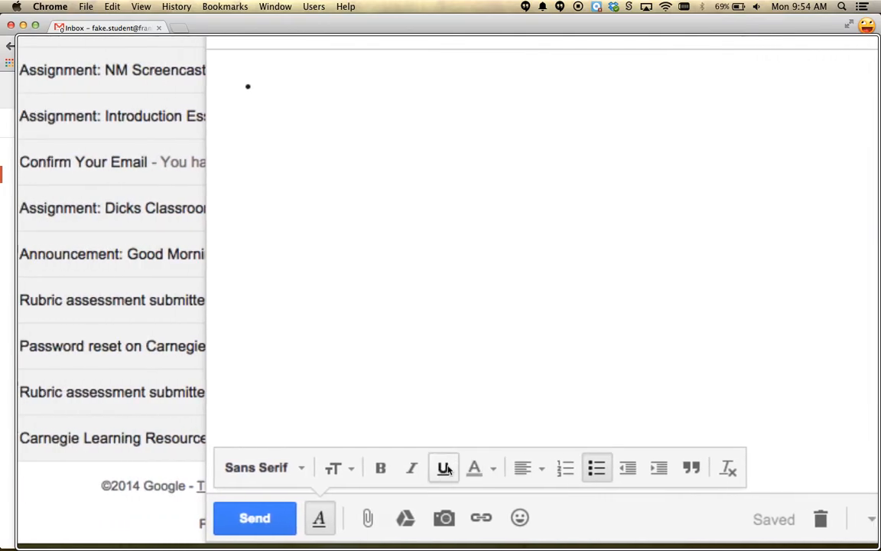
# Look at the dialogs for attaching files from the computer and inserting files from Google Drive, and cancel each without choosing a file
pyautogui.hscroll(-5, 448, 471)
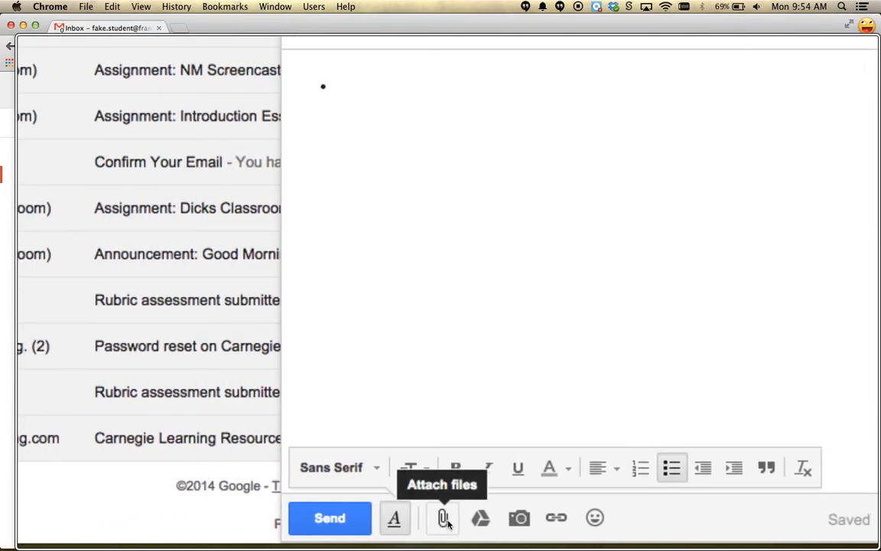
pyautogui.click(444, 518)
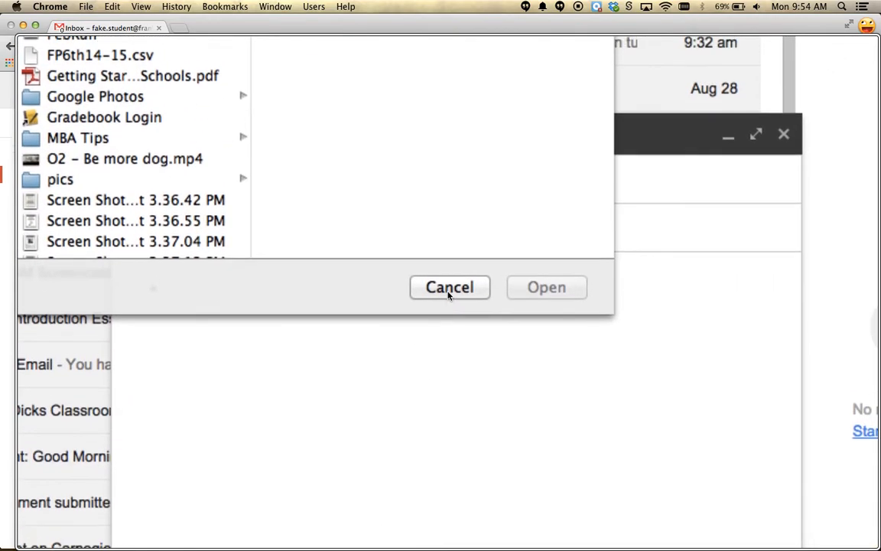
pyautogui.click(449, 288)
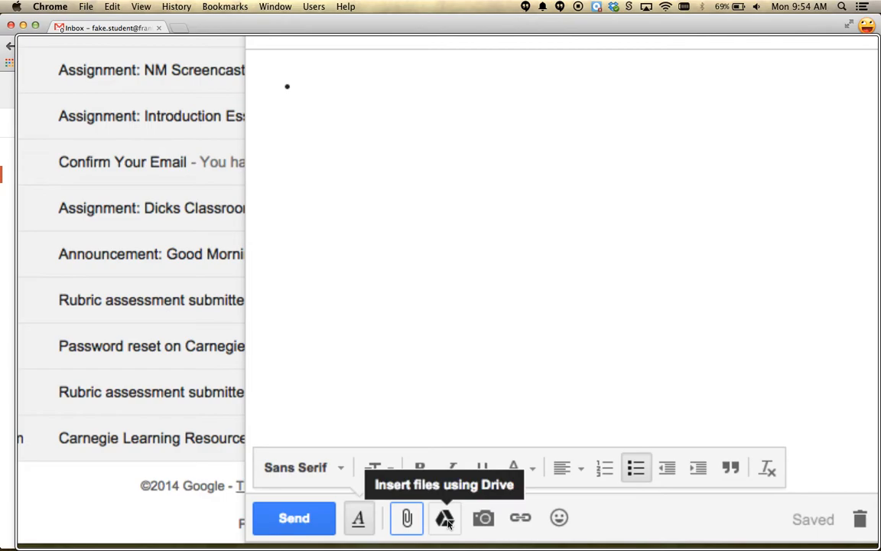
pyautogui.click(446, 519)
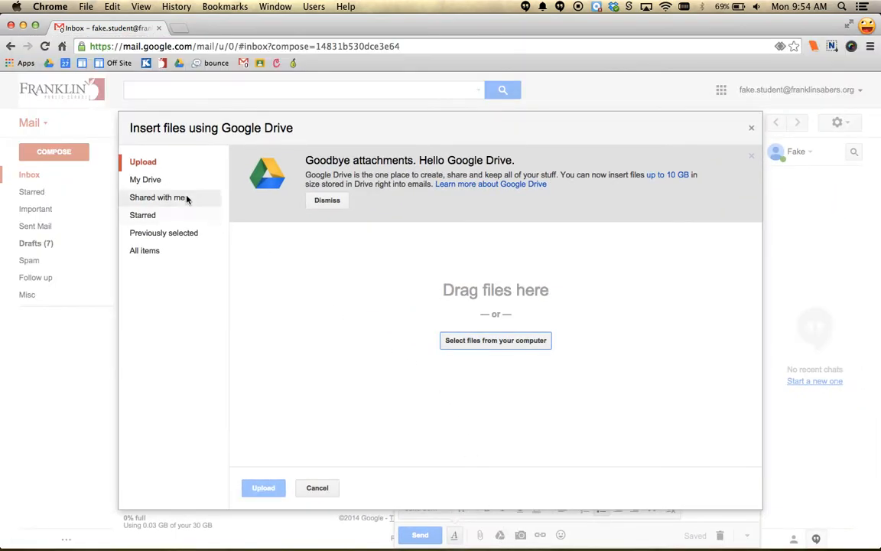
pyautogui.click(317, 488)
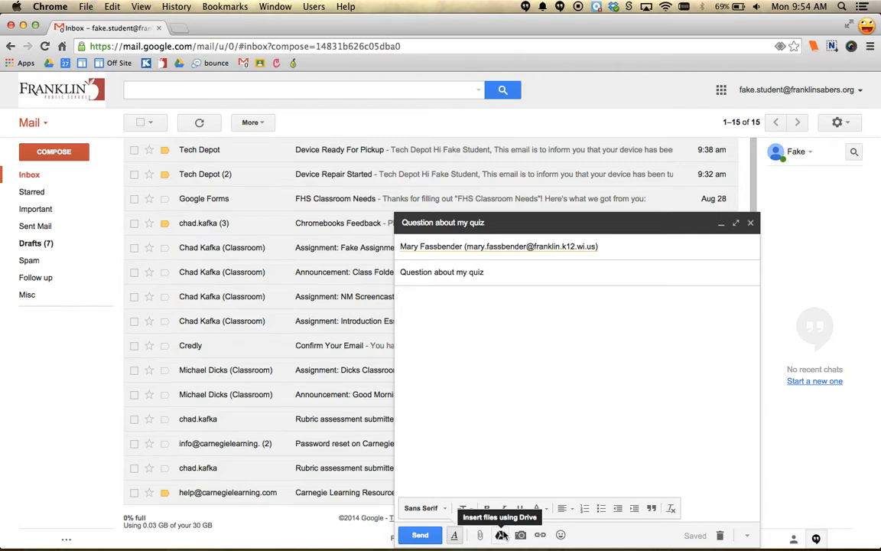
# Browse the available emoji for the message and close the selection without inserting one
pyautogui.click(561, 535)
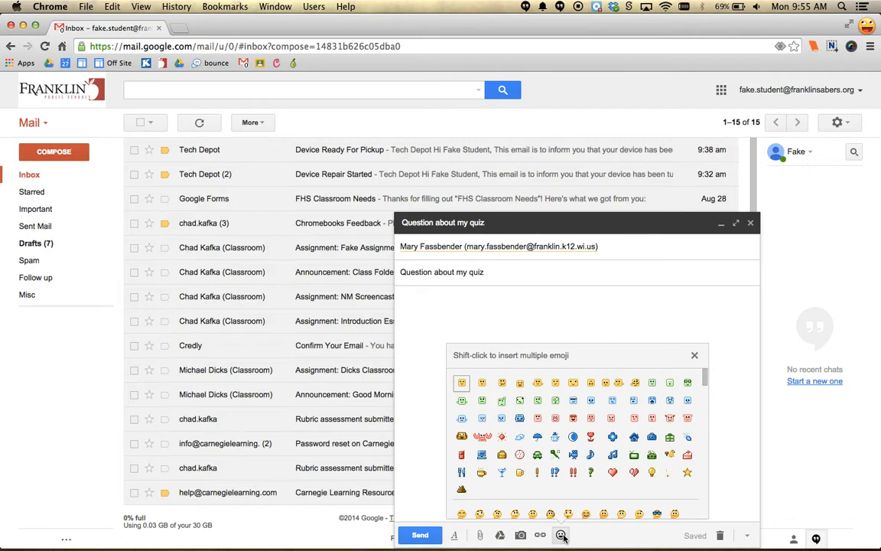
pyautogui.scroll(-2, 573, 464)
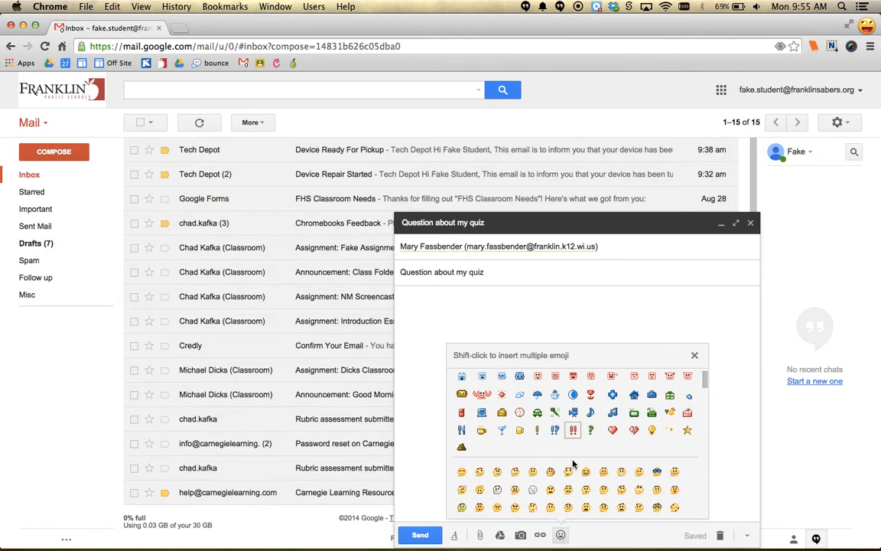
pyautogui.click(695, 357)
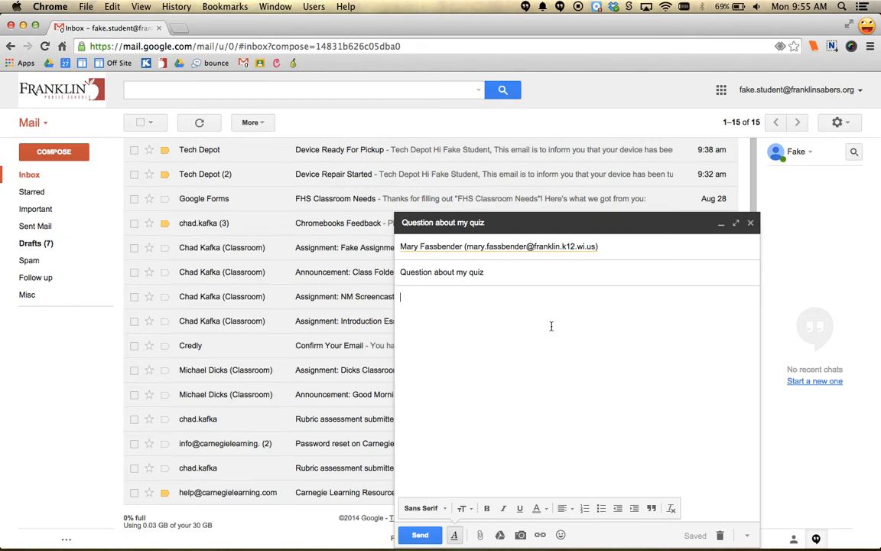
# Edit the message's recipients and remove the teacher's address
pyautogui.click(619, 250)
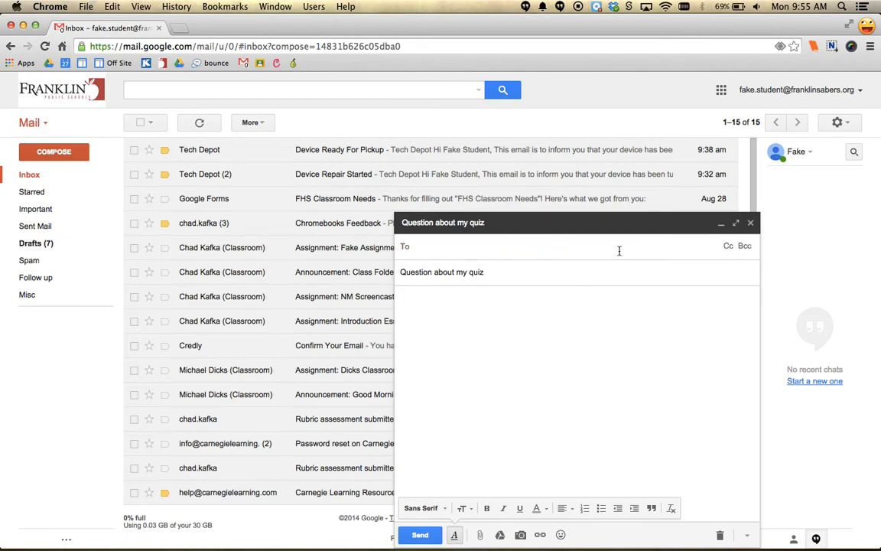